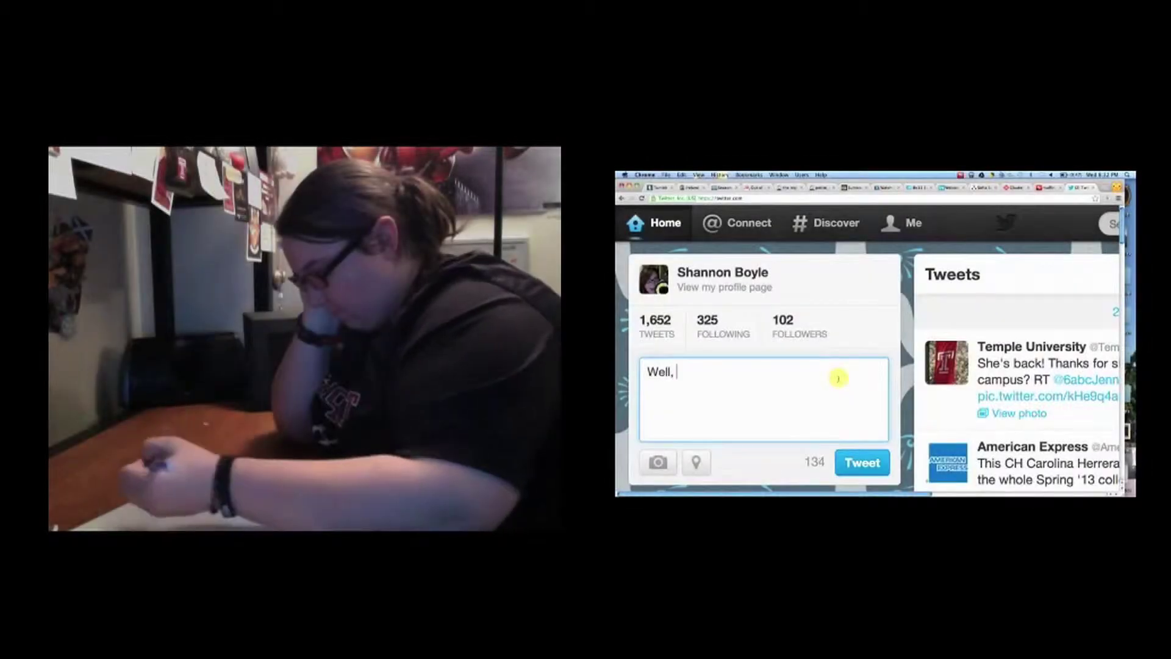
type("now I know who not to trust.")
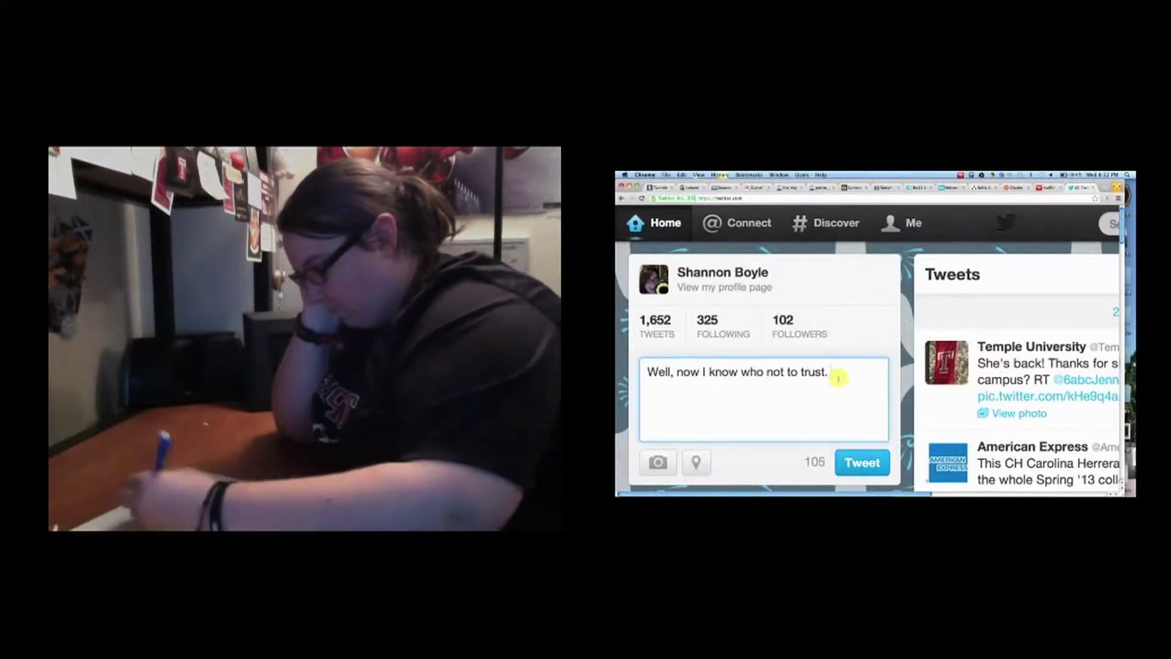
type(" #")
type("youknowwhatthey")
type("sayaboutsnitches")
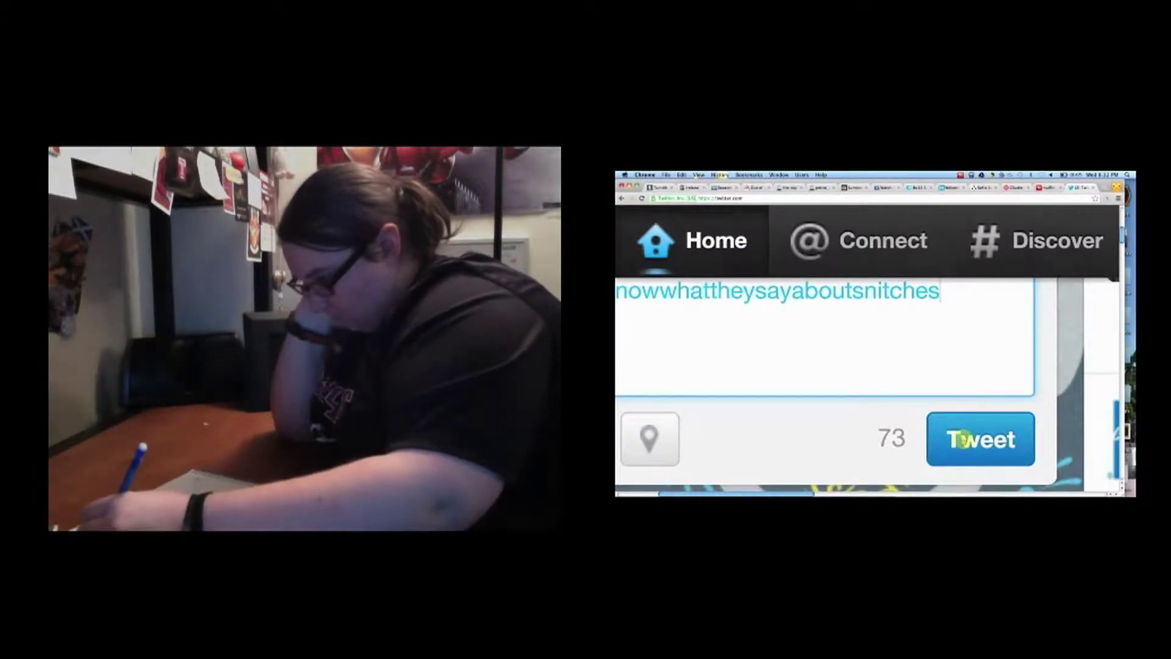
Step: Publish the tweet 'Well, now I know who not to trust.' with its snitches hashtag
left_click(963, 440)
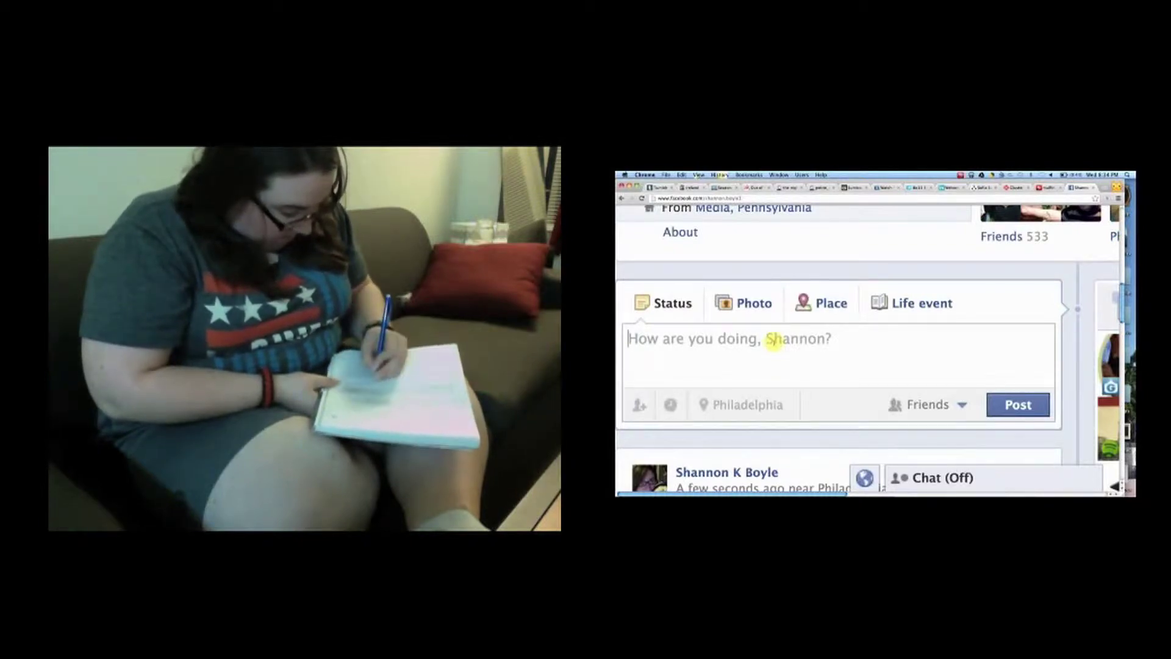
type("Single aga")
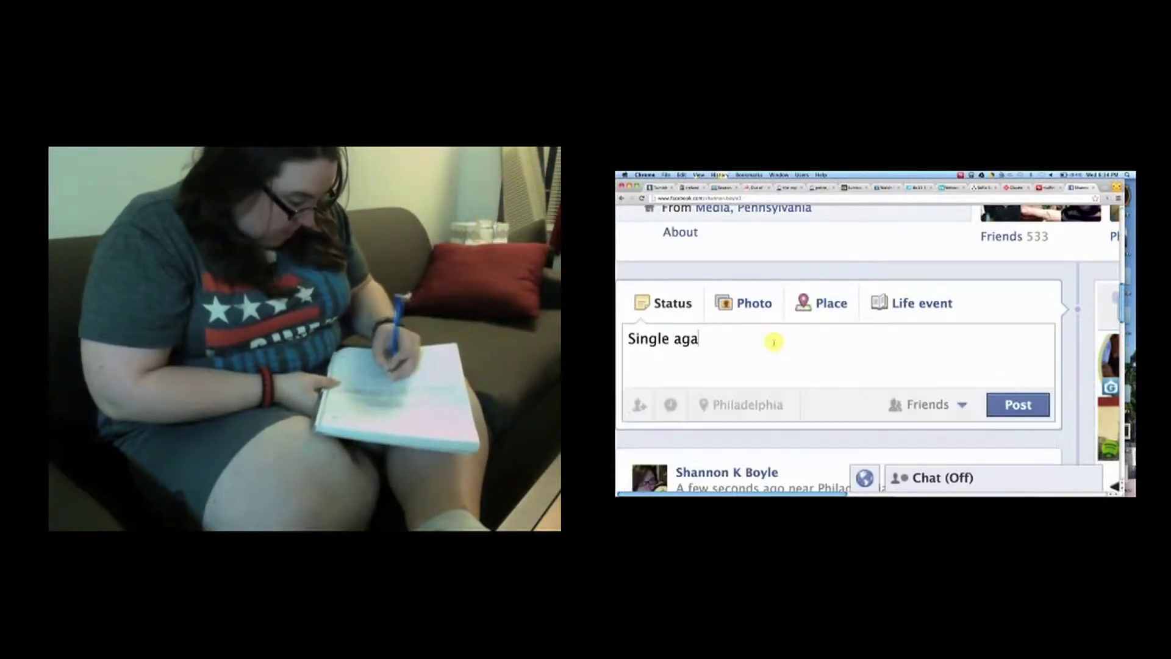
type("in.")
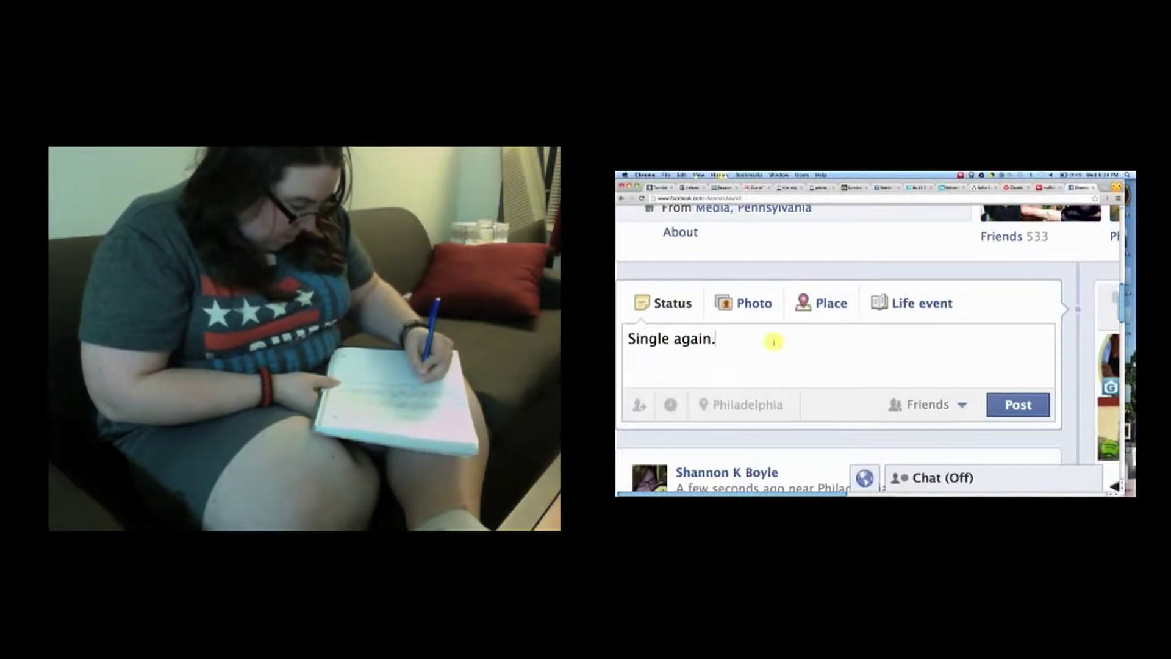
key("BackSpace")
key("BackSpace")
key("BackSpace")
key("BackSpace")
key("BackSpace")
key("BackSpace")
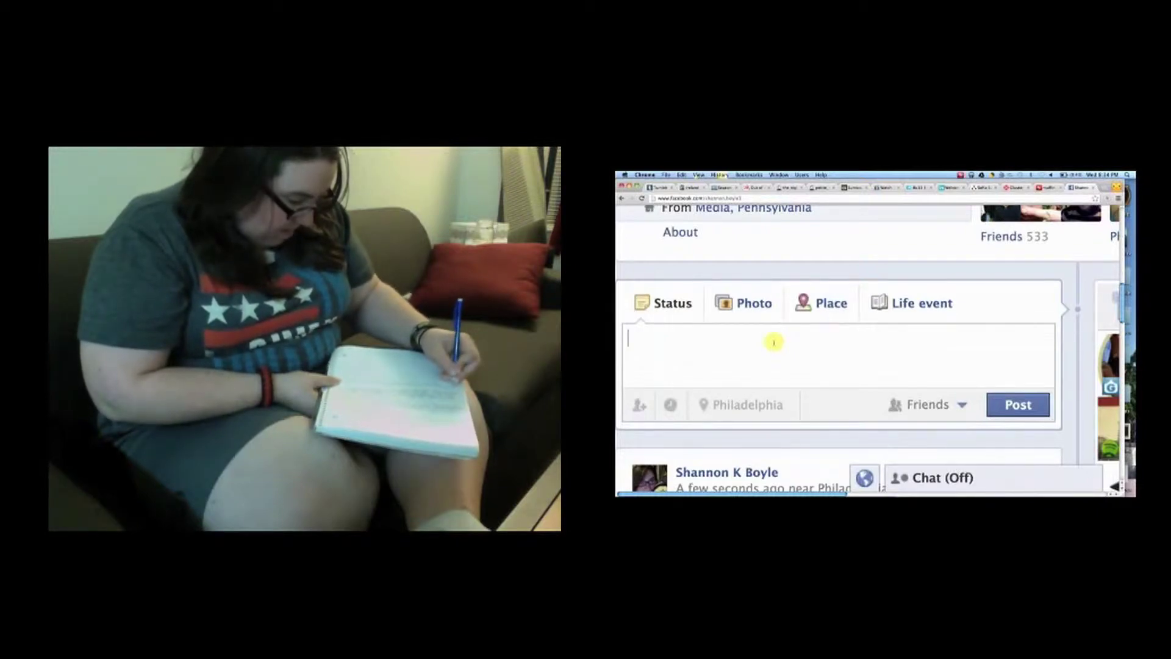
type("Today sucks. ")
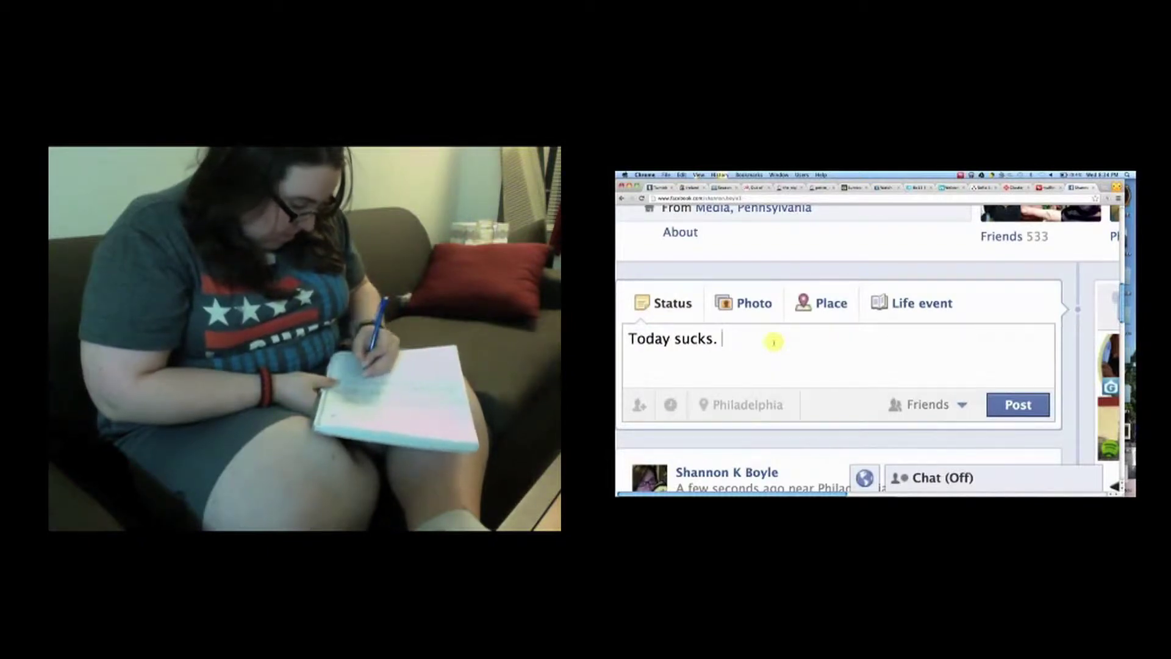
type("Single again! Worst day")
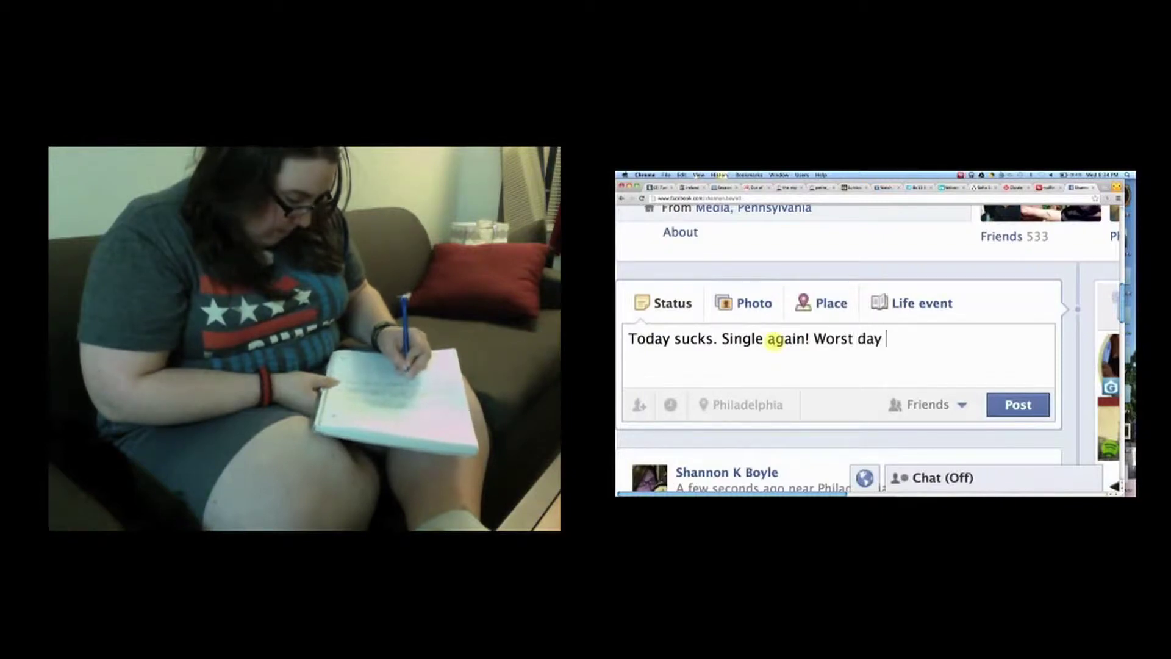
type("R.")
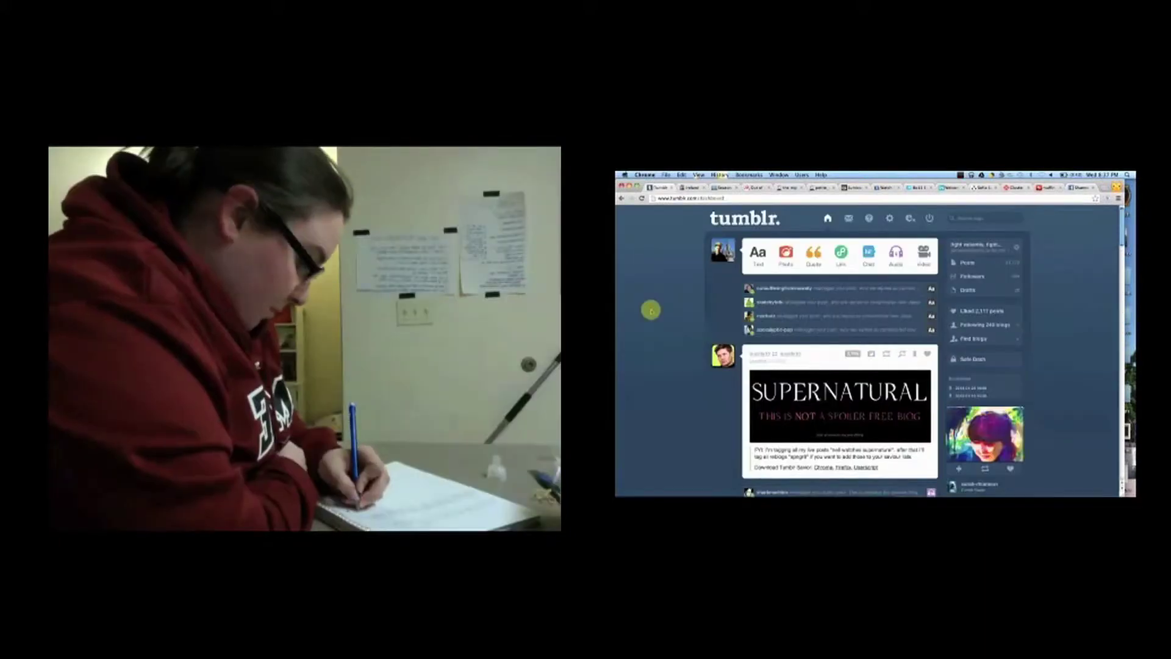
Step: Begin a new Tumblr text post from the dashboard, to be titled 'Ugh.'
left_click(758, 254)
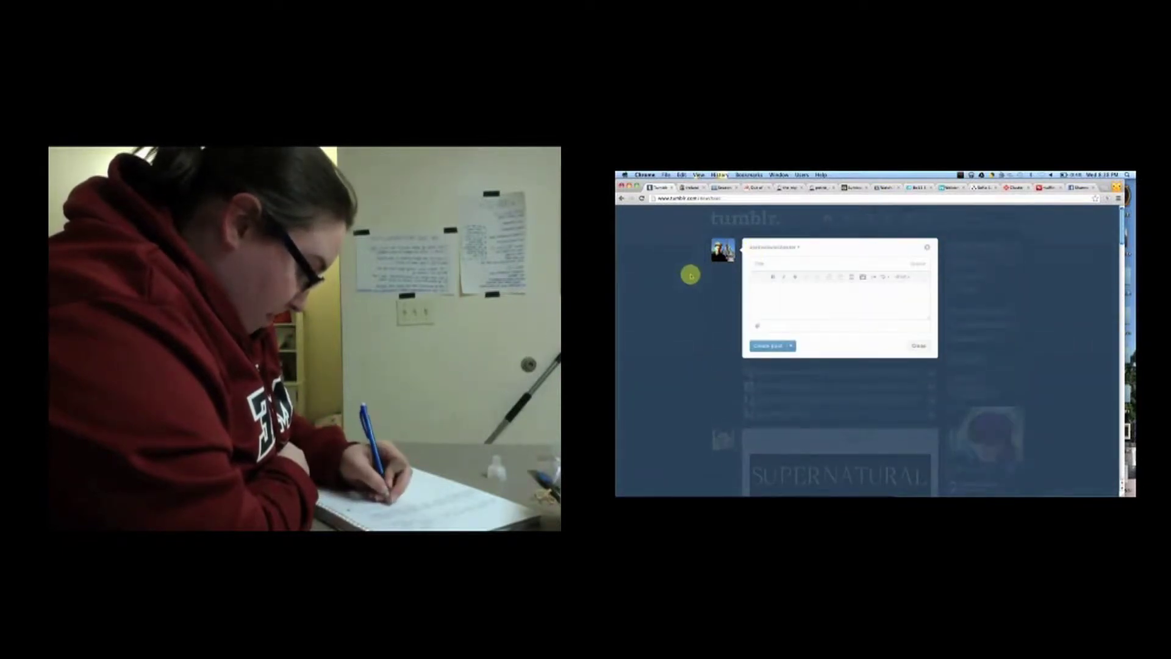
type("Ugh.")
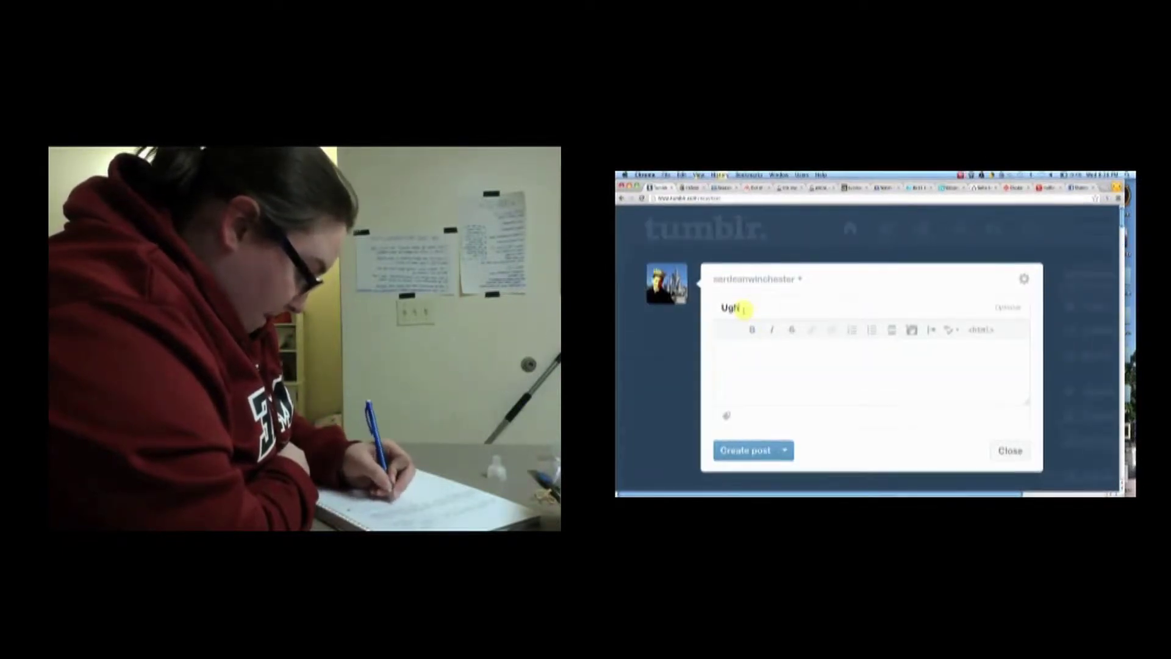
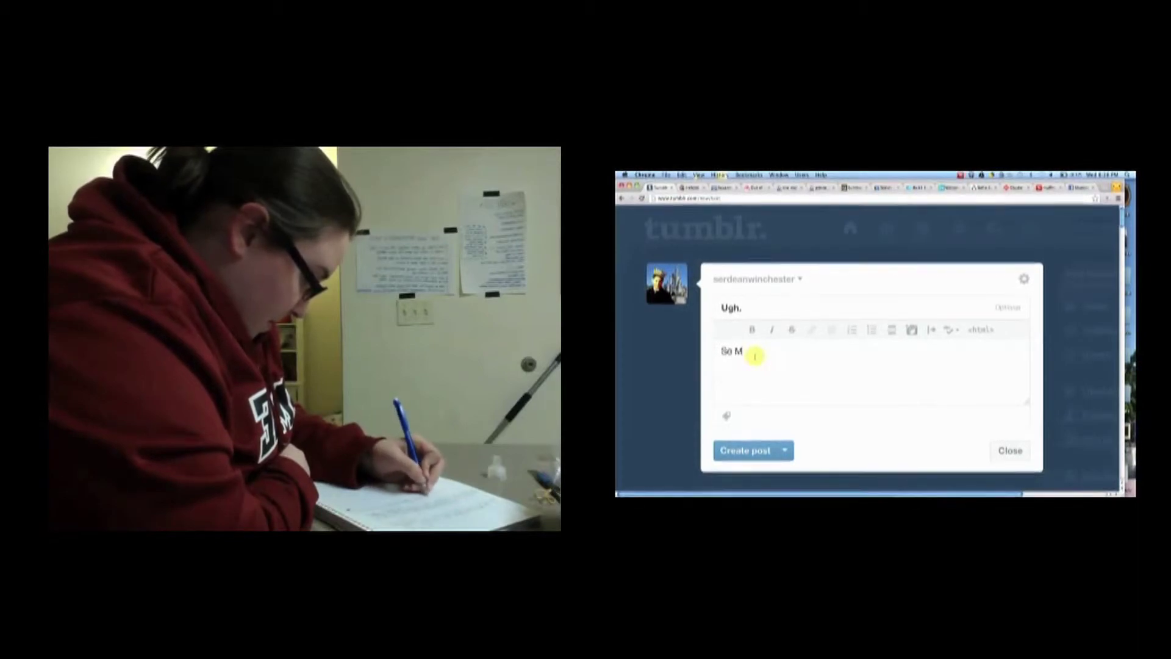
type("nd da")
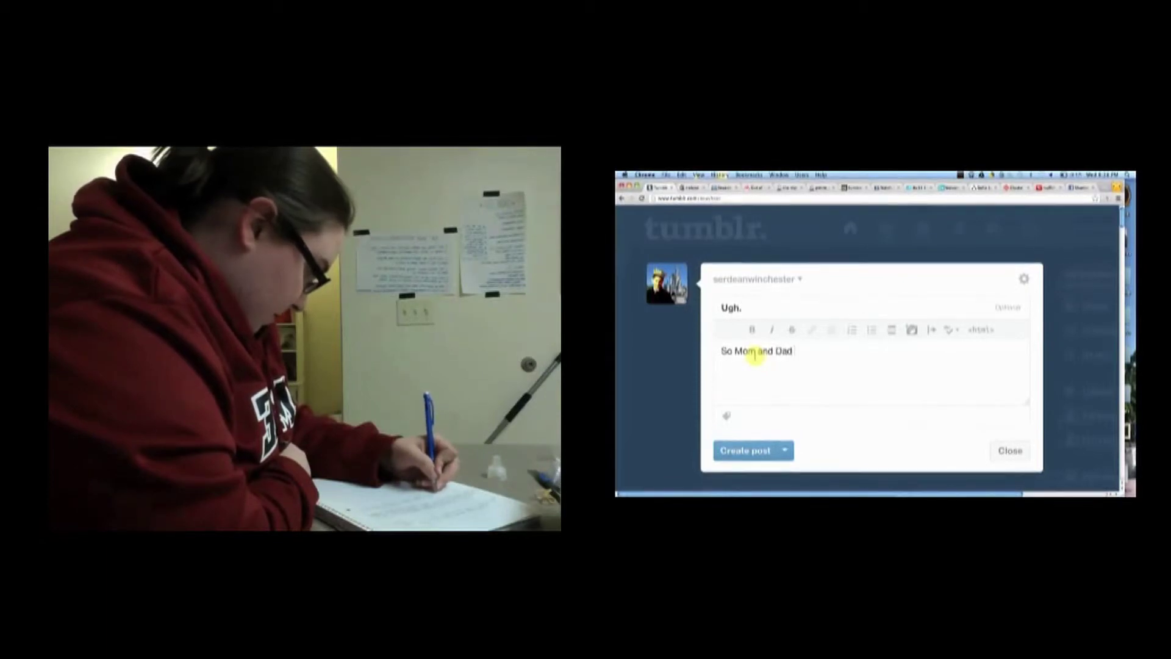
type("NCE AGAIN brought up how I am going")
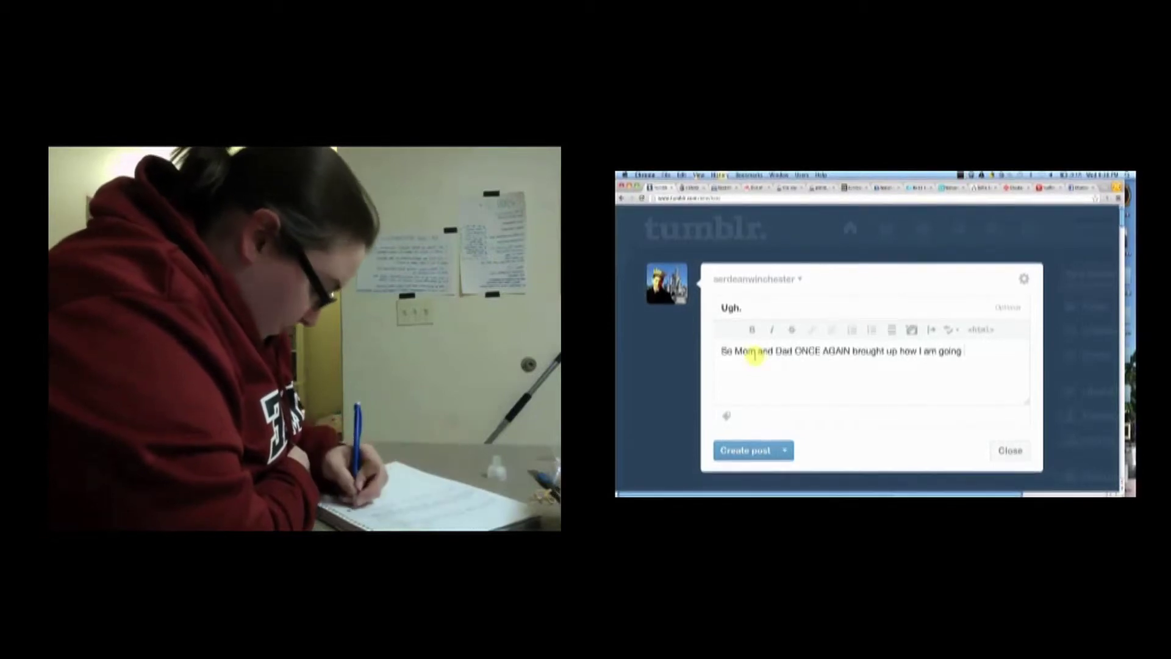
type("NOW!HERE!!!")
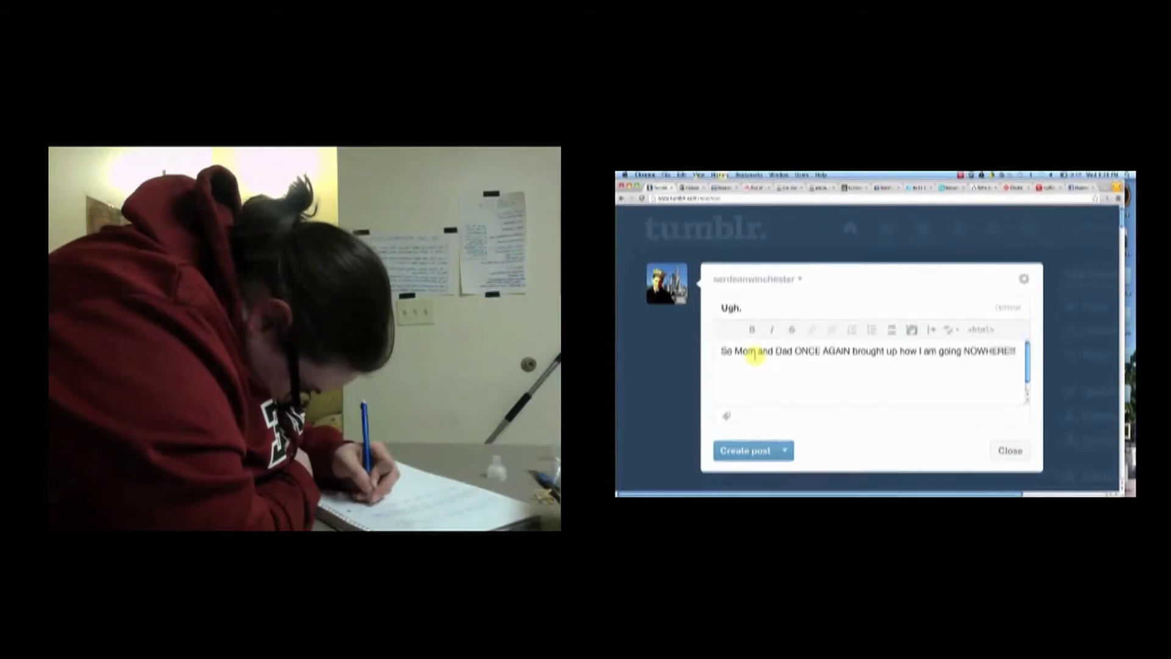
type("Parents suck")
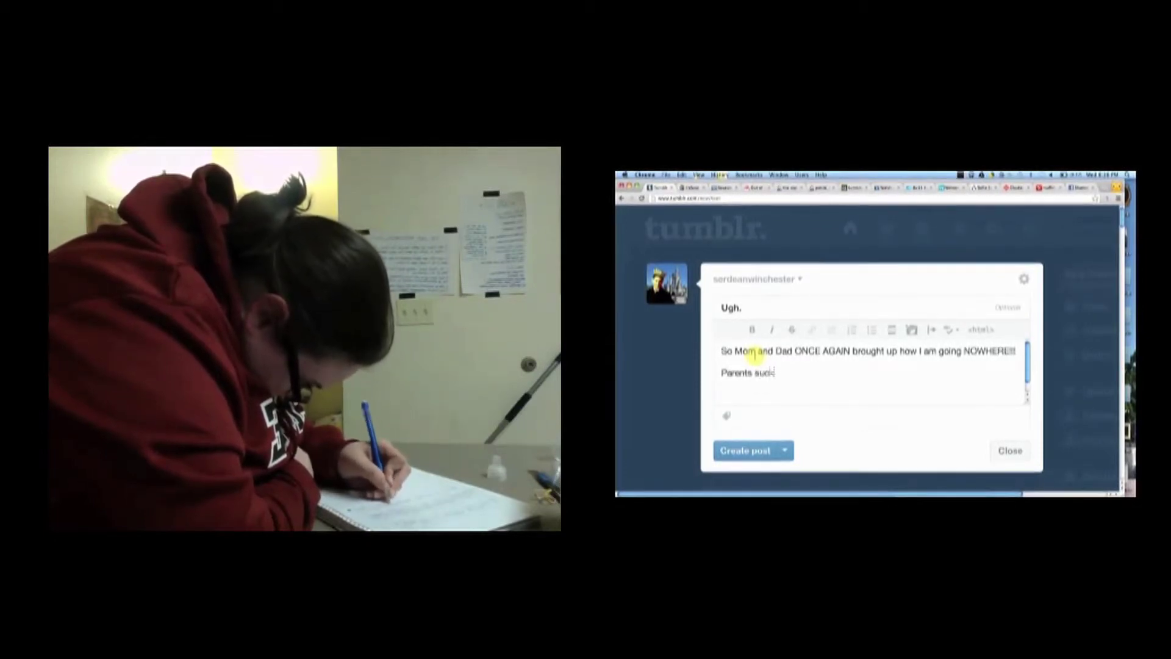
type(".")
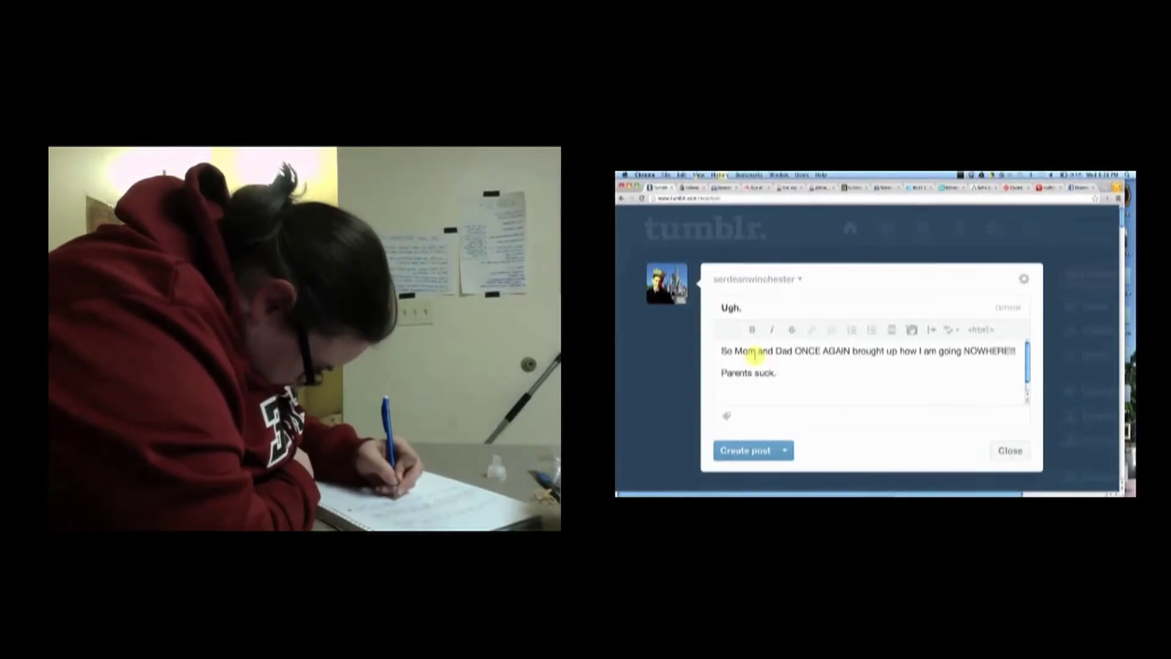
Step: Write the body lines saying Mom and Dad said I'm going NOWHERE and parents suck
key("Return")
type("I try so hard,")
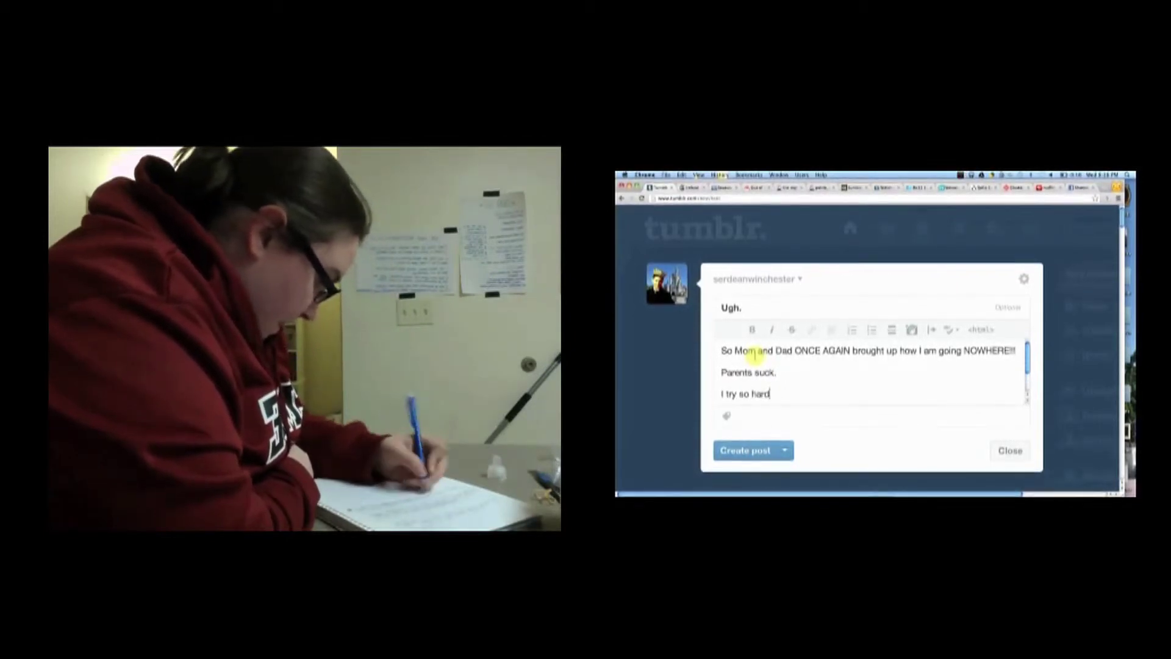
type(" and d")
key("BackSpace")
type("go")
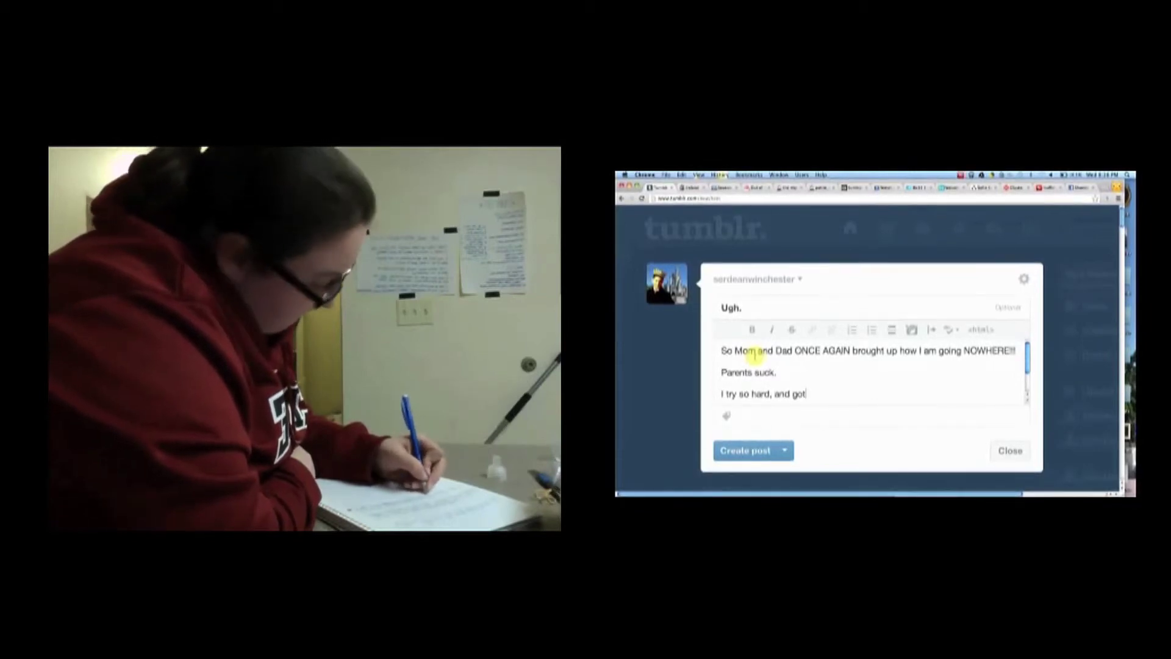
type("t so far, but in the end, it doesn't even ")
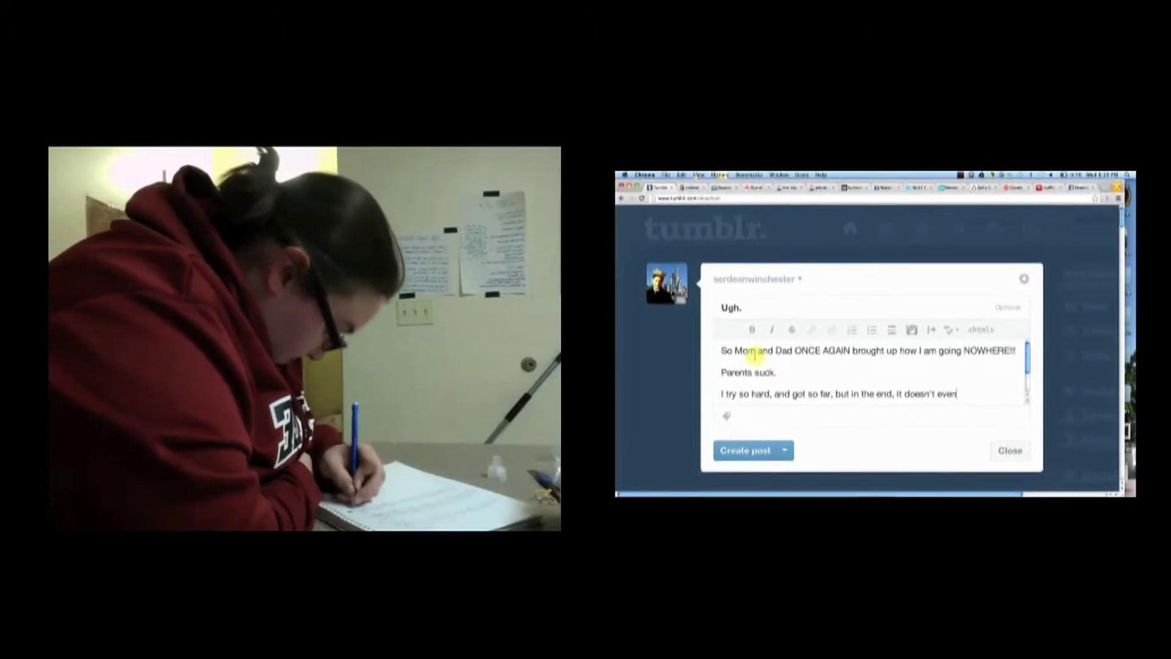
type("matter...")
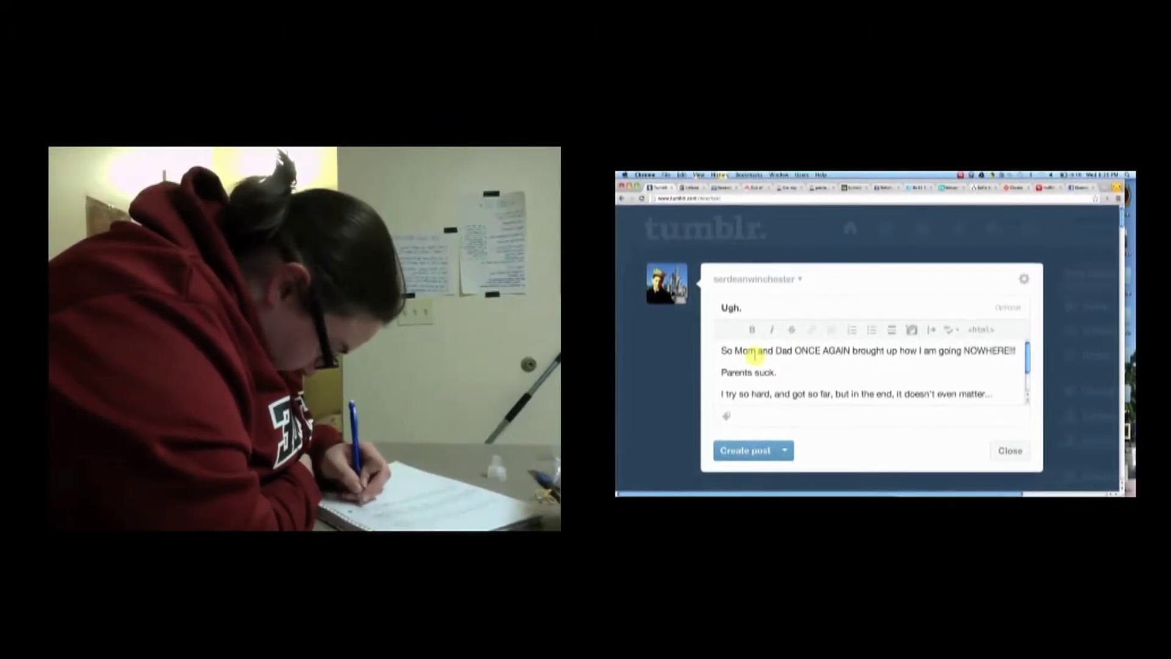
type("why")
Step: Add the tags why, seriously and ugh, then publish the Ugh. post
key("Return")
type("seriously")
key("Return")
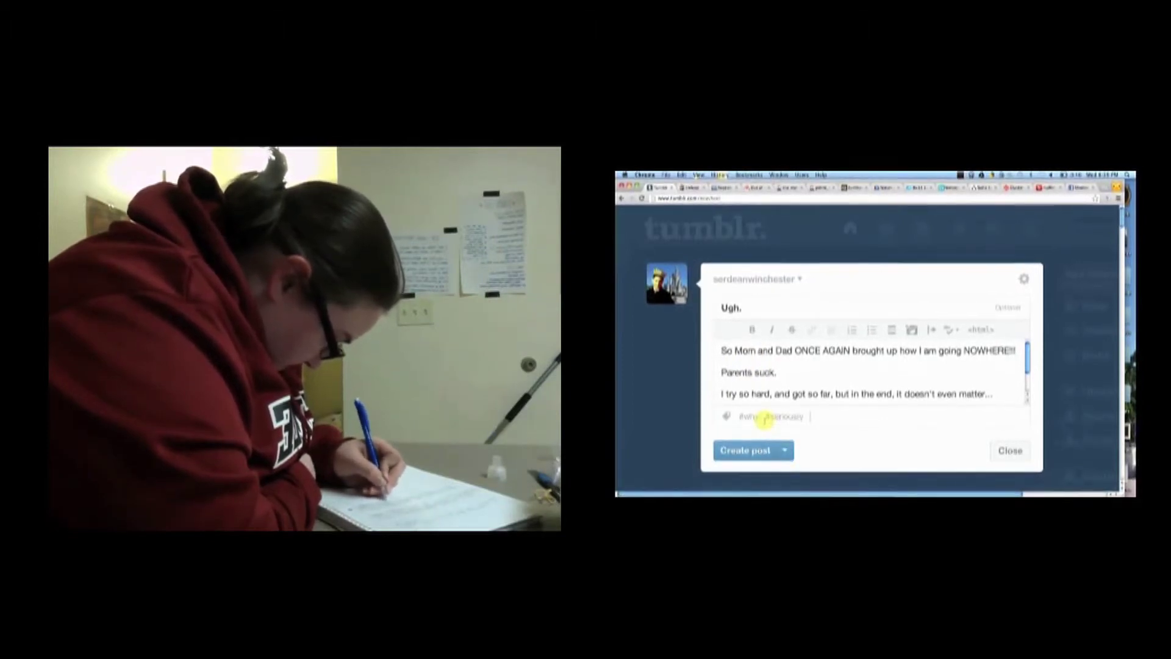
type("ugh")
key("Return")
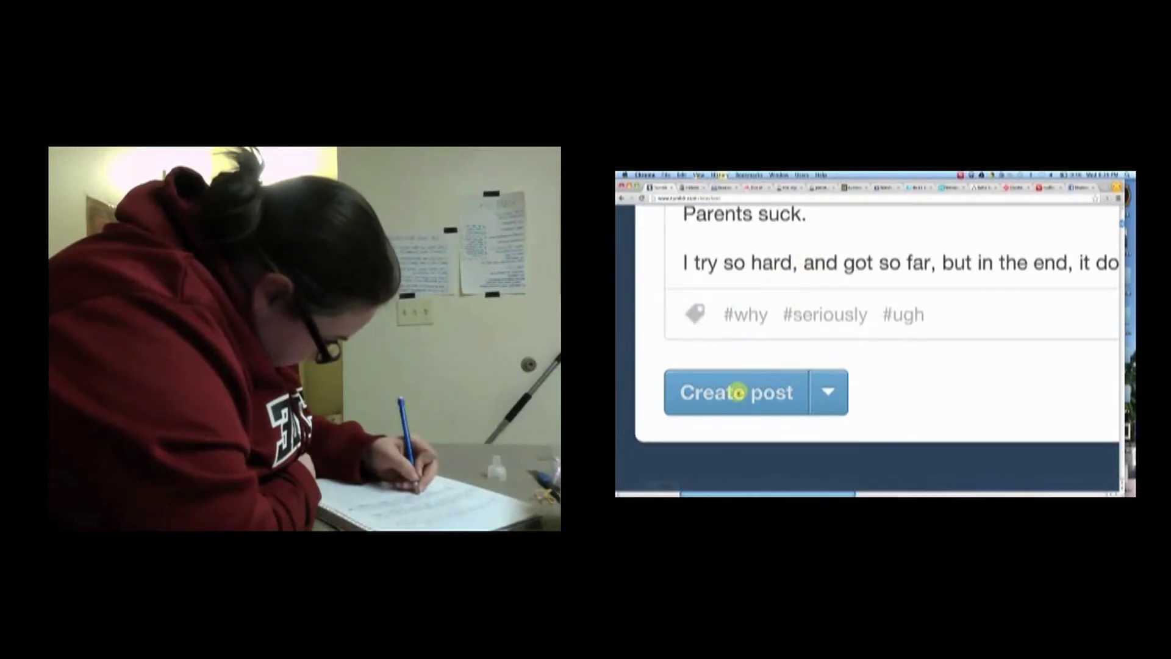
left_click(737, 391)
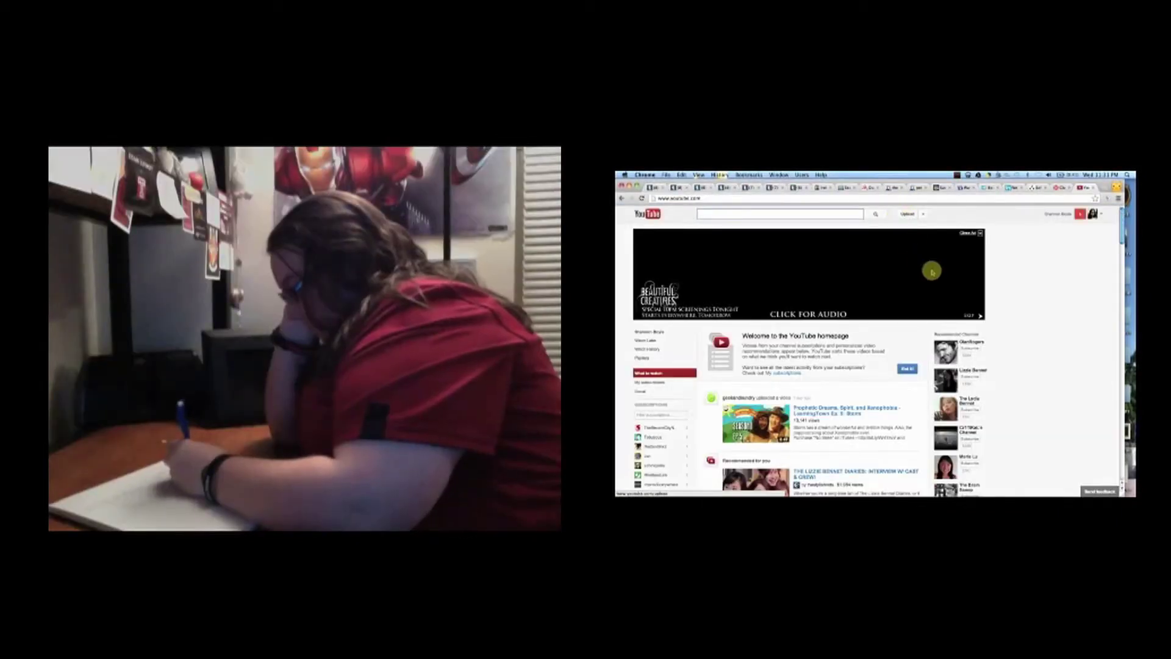
Step: Upload the webcam Movie file from the computer to YouTube
left_click(909, 214)
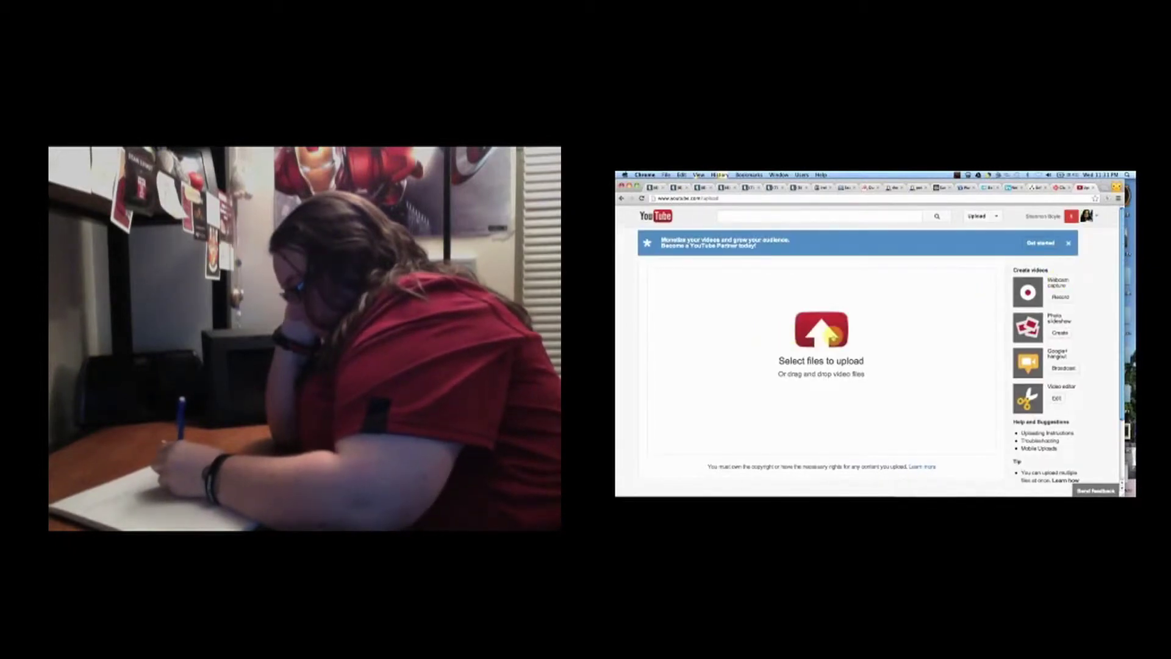
left_click(833, 335)
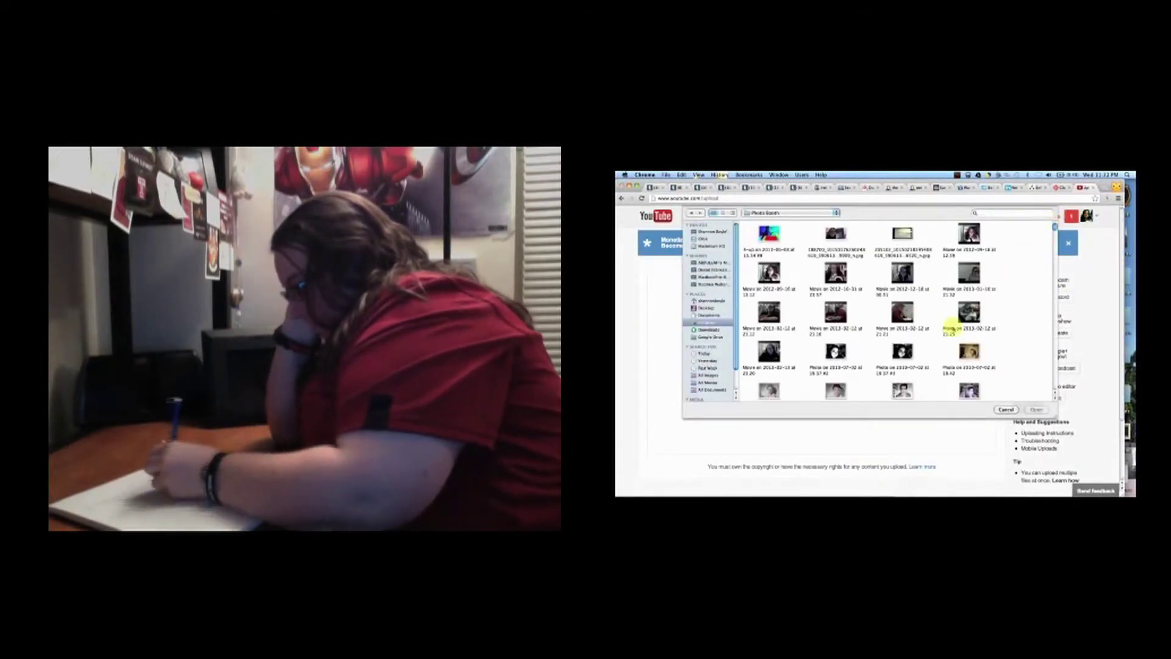
left_click(773, 356)
double_click(773, 359)
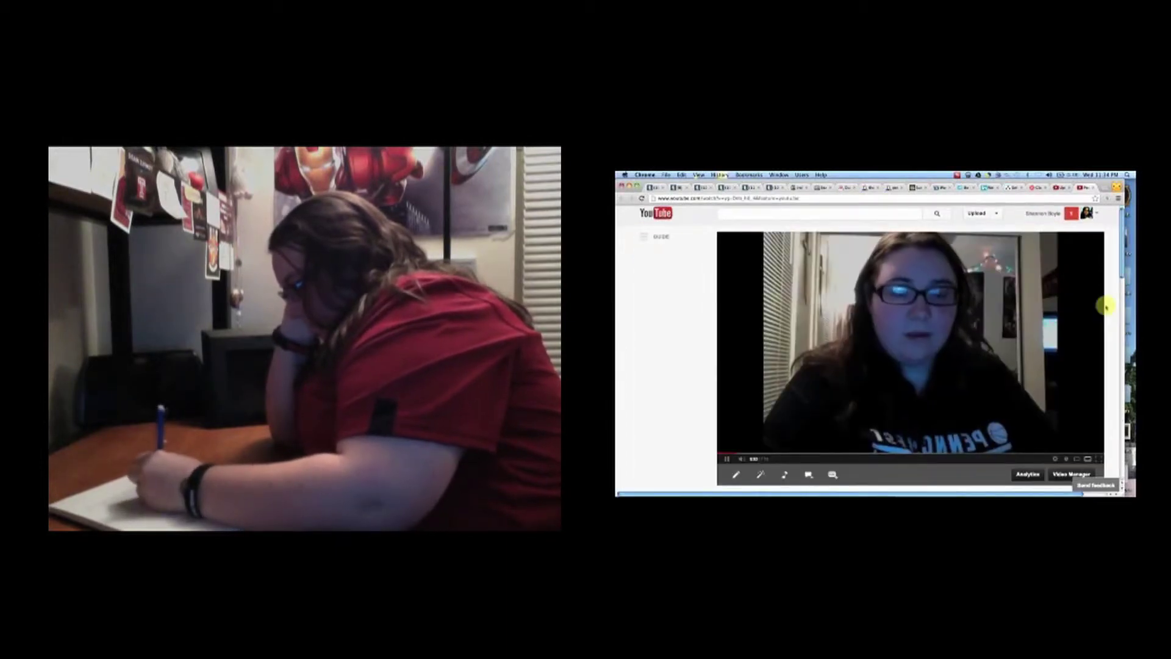